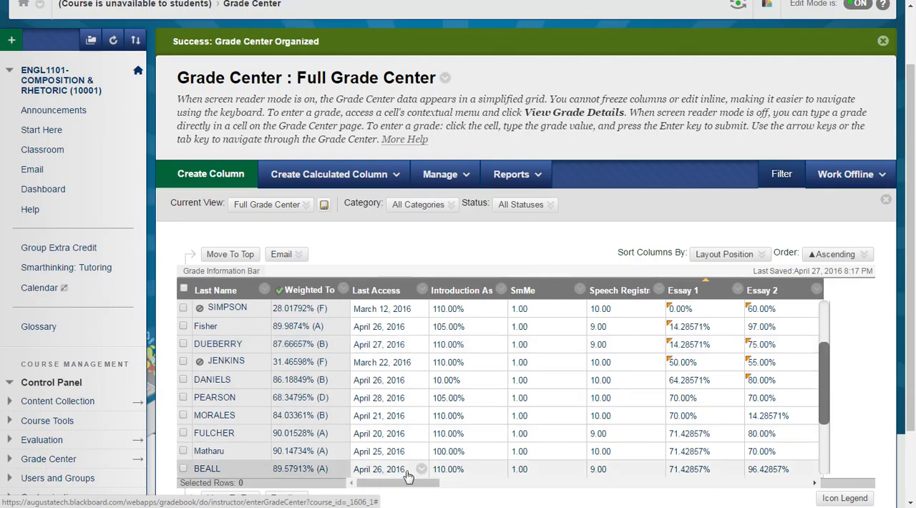
# - View the grades through the Grammar Issues smart view and the Group: Extra Credit Group 2 smart view
pyautogui.moveTo(423, 488); pyautogui.dragTo(643, 500)
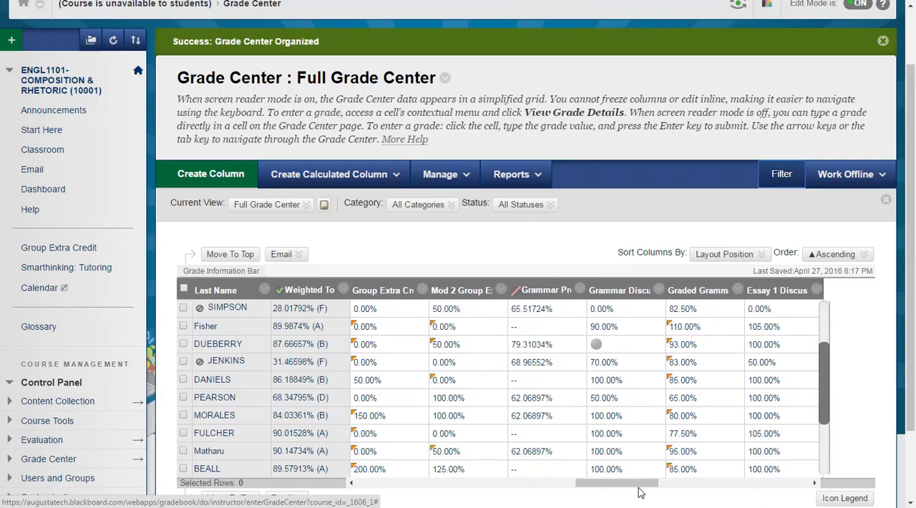
pyautogui.moveTo(825, 358)
pyautogui.mouseDown()
pyautogui.moveTo(824, 390)
pyautogui.moveTo(821, 356)
pyautogui.mouseUp()
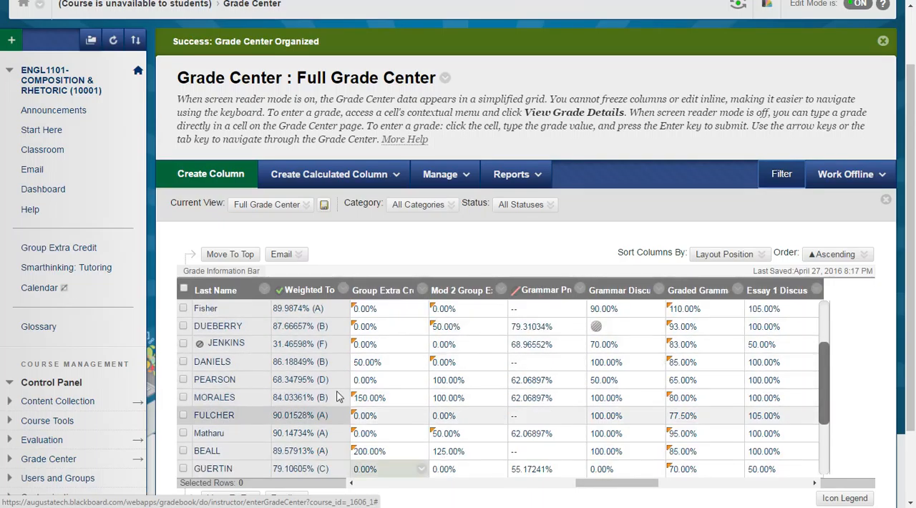
pyautogui.moveTo(584, 489); pyautogui.dragTo(365, 486)
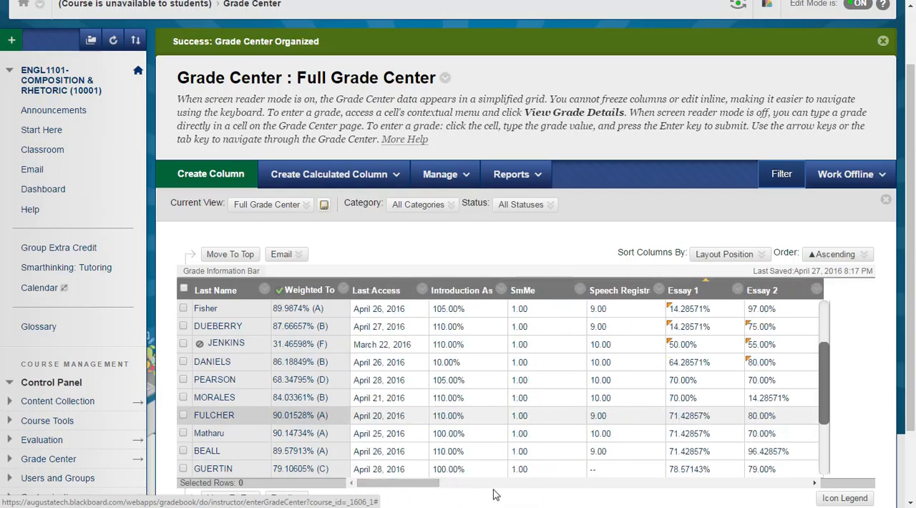
pyautogui.click(304, 206)
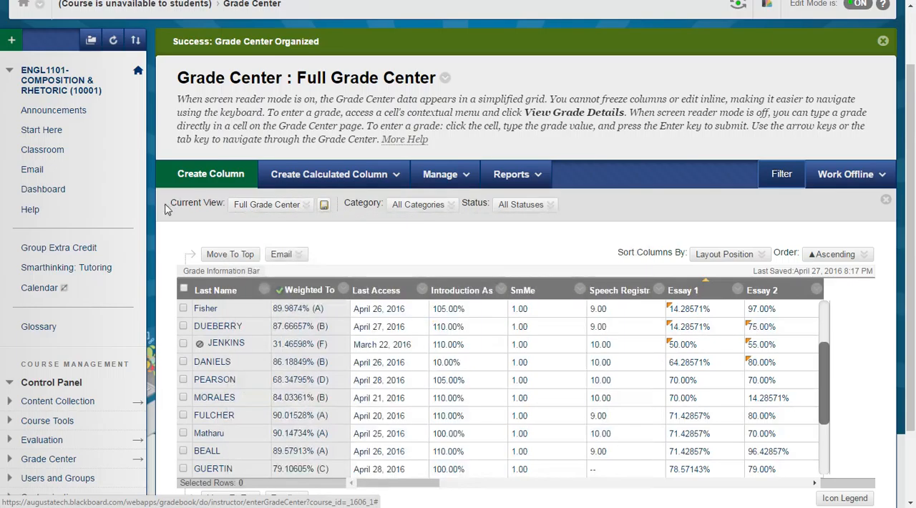
pyautogui.moveTo(276, 209)
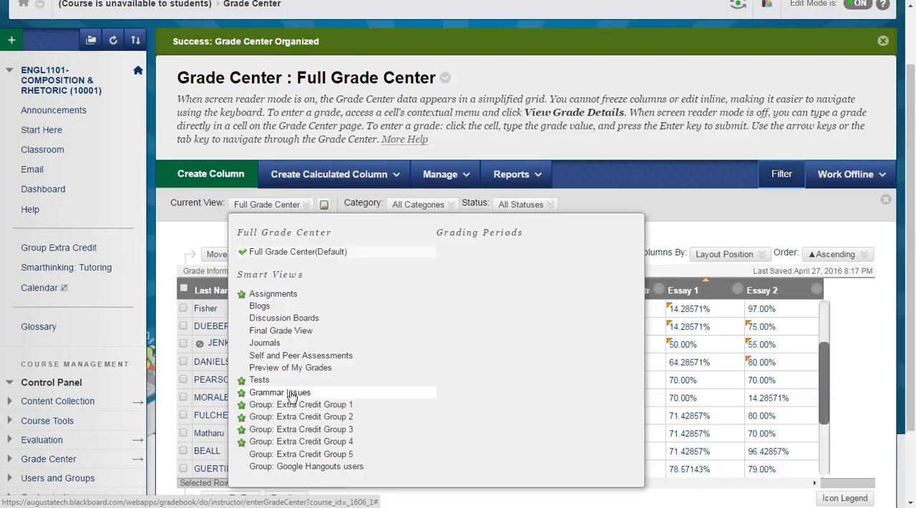
pyautogui.click(289, 395)
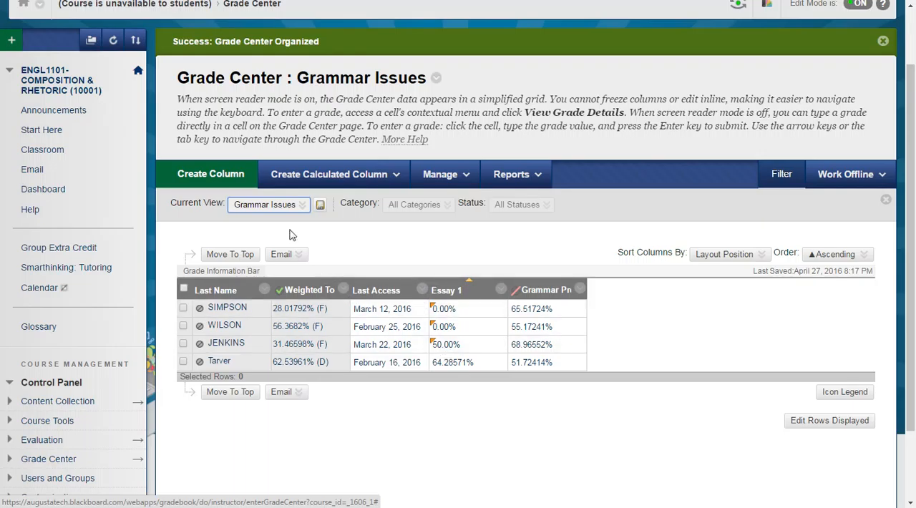
pyautogui.click(303, 208)
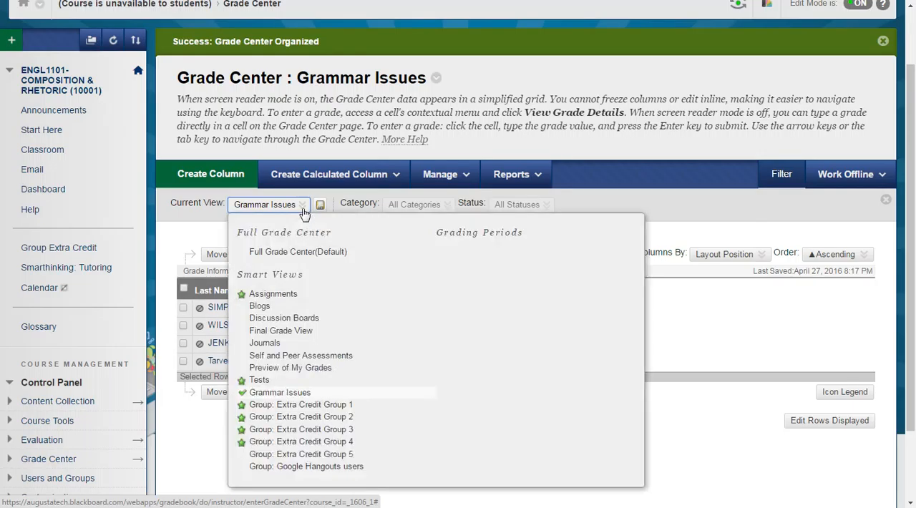
pyautogui.click(320, 419)
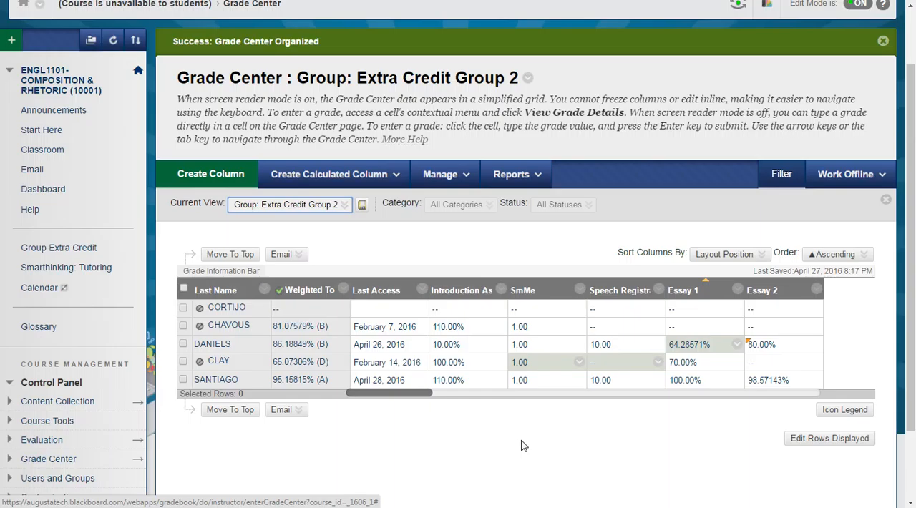
# - Go to the course's list of smart views and open the Grammar Issues view for editing
pyautogui.moveTo(473, 184)
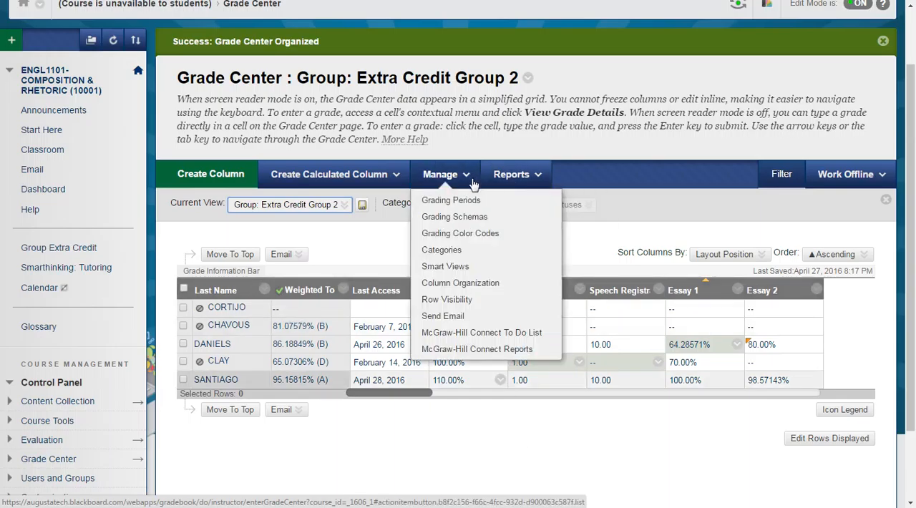
pyautogui.click(464, 270)
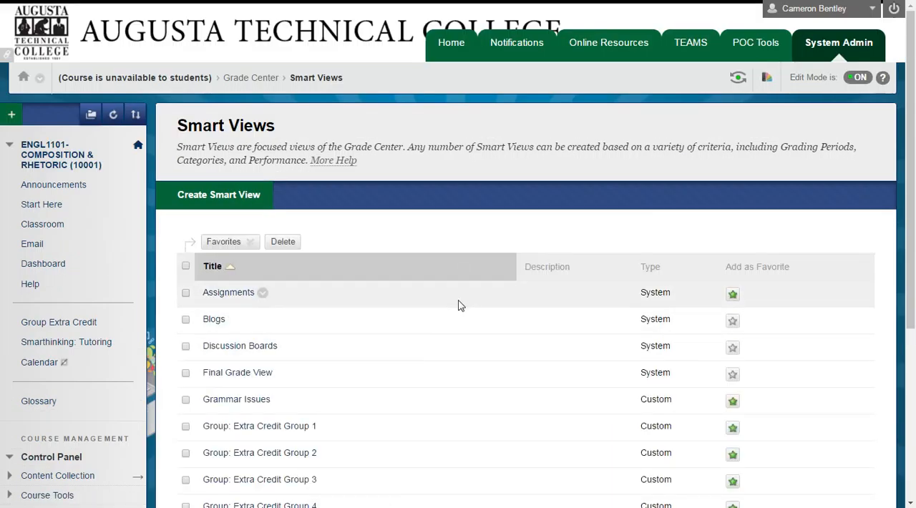
pyautogui.scroll(-3, 461, 306)
pyautogui.scroll(2, 461, 294)
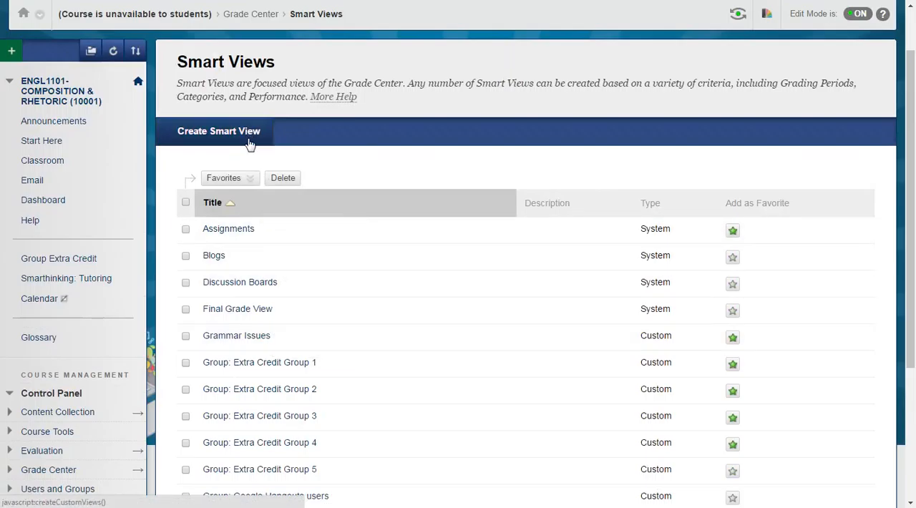
pyautogui.click(278, 337)
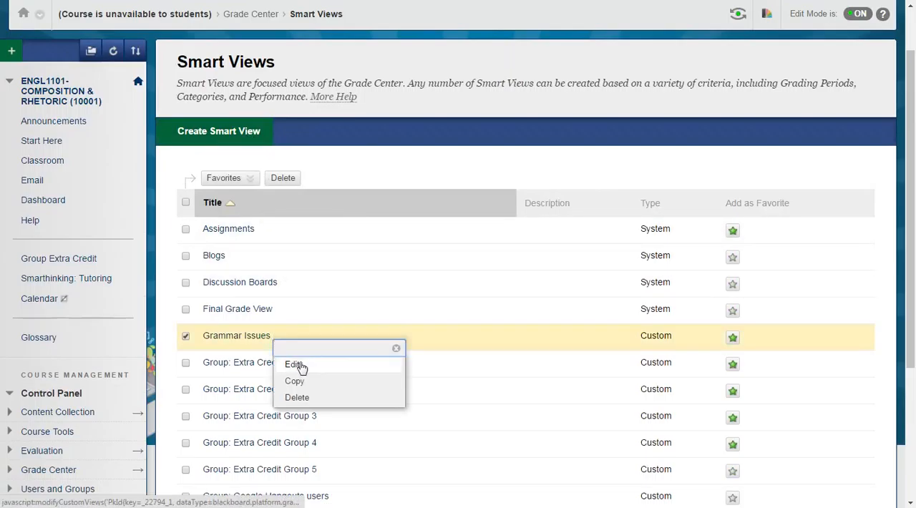
pyautogui.click(300, 365)
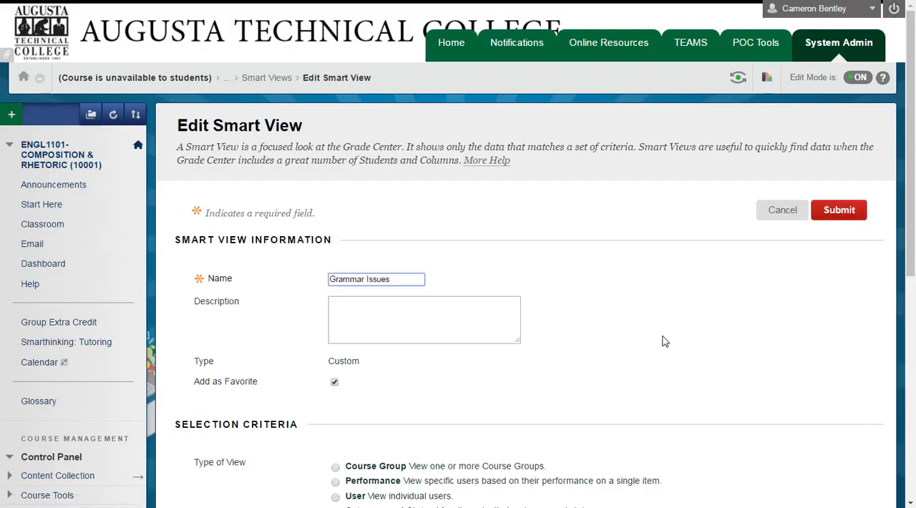
# - Examine the Grammar Issues view's custom selection criteria, including the available user criteria and conditions for the first criterion
pyautogui.scroll(-3, 660, 340)
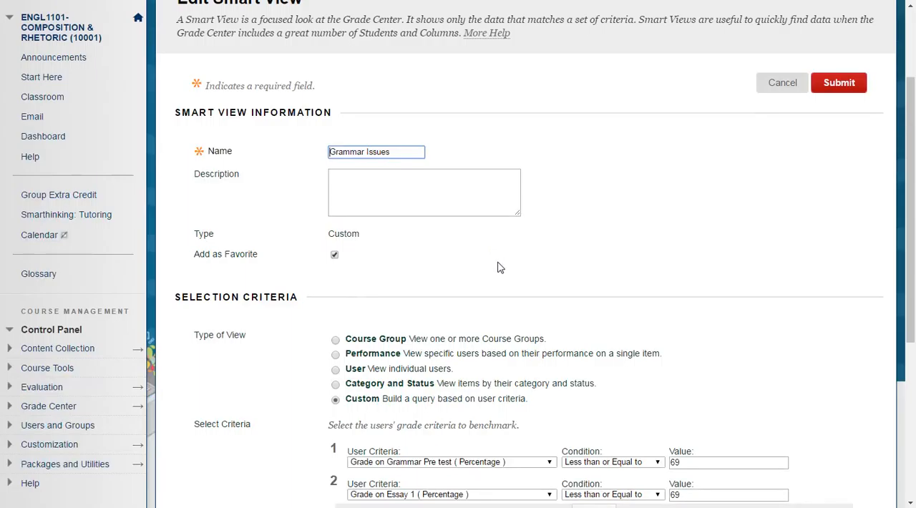
pyautogui.scroll(-1, 501, 269)
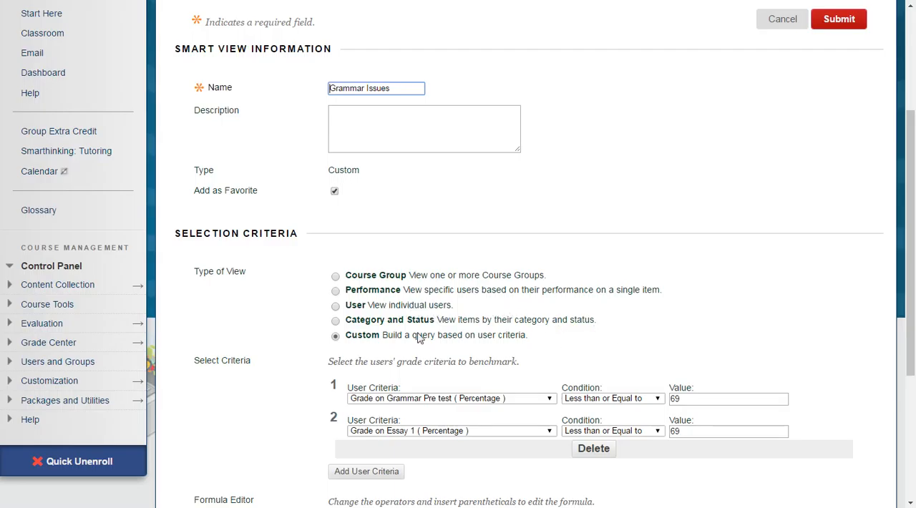
pyautogui.scroll(-1, 600, 330)
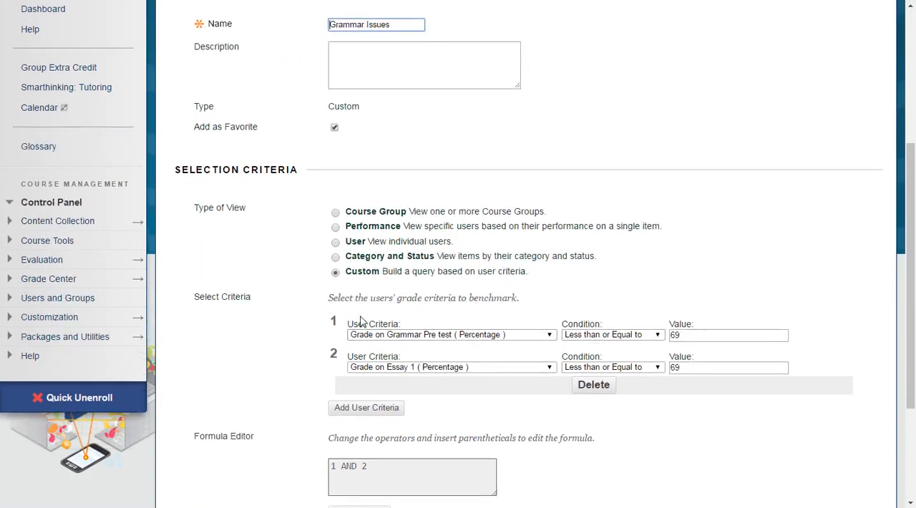
pyautogui.click(550, 336)
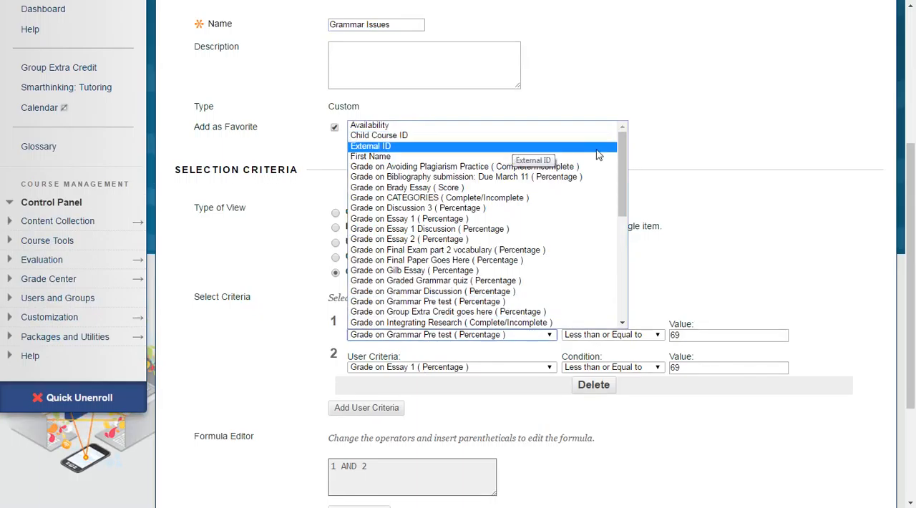
pyautogui.moveTo(623, 159); pyautogui.dragTo(623, 270)
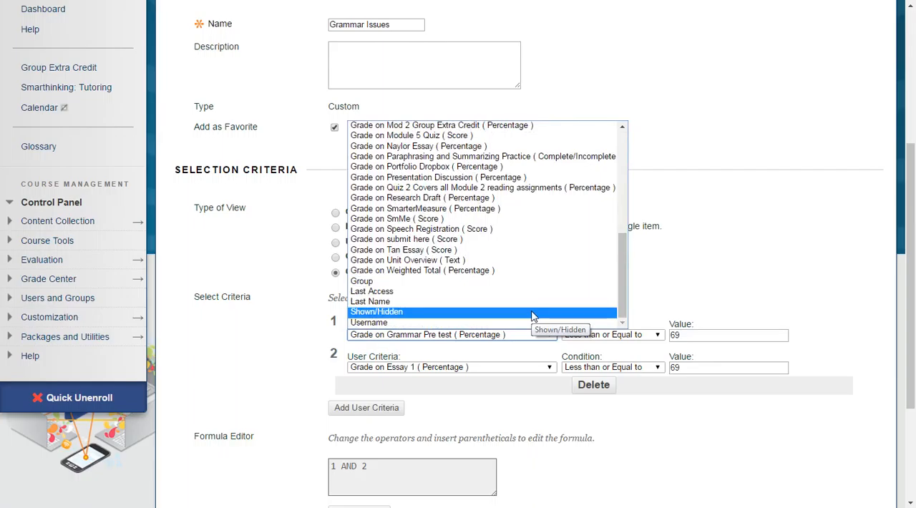
pyautogui.click(682, 306)
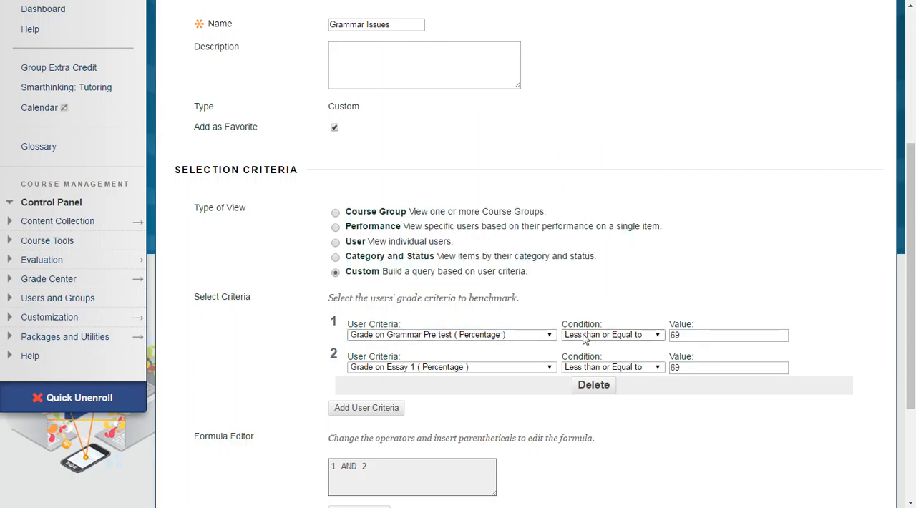
pyautogui.click(659, 336)
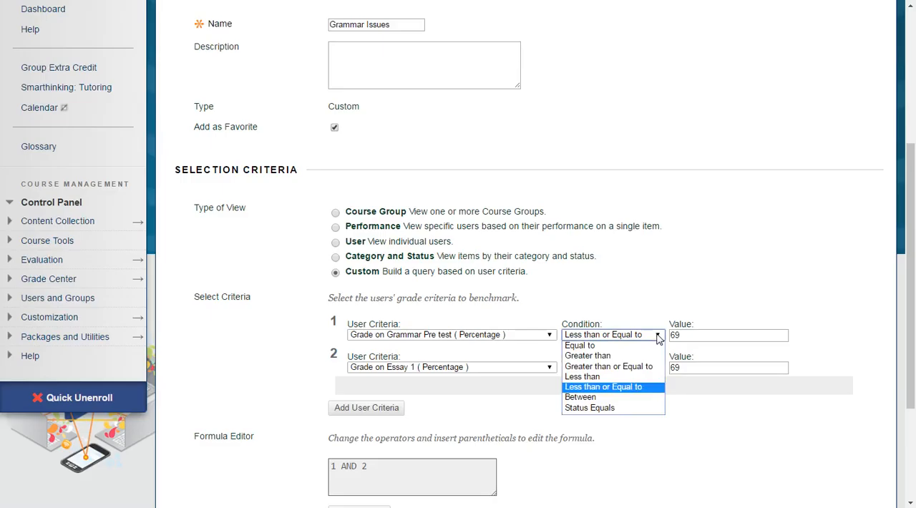
pyautogui.click(659, 336)
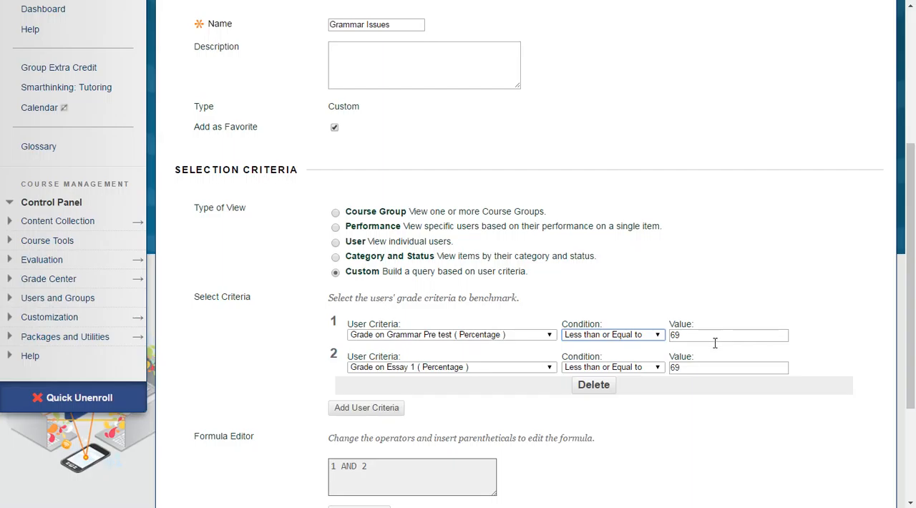
# - Set the smart view's results to display All Columns, submit the change and return to the Grade Center
pyautogui.scroll(-2, 701, 427)
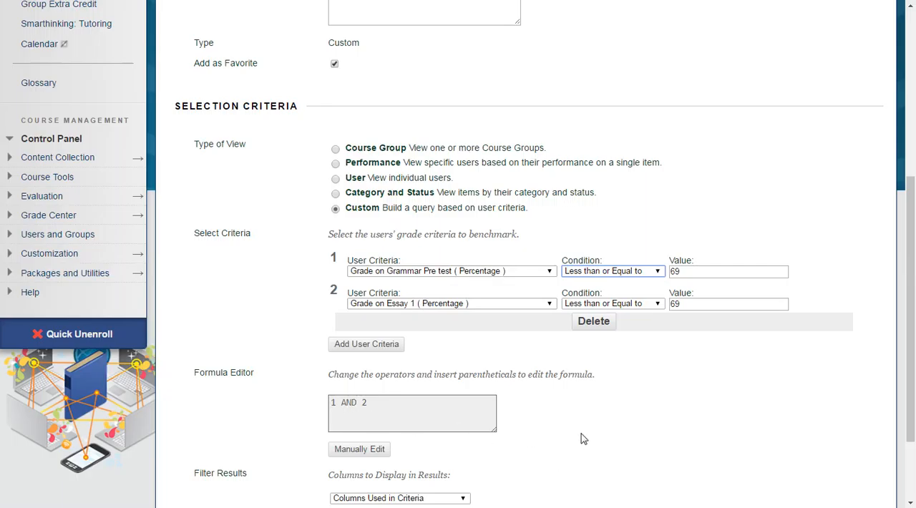
pyautogui.scroll(-3, 614, 432)
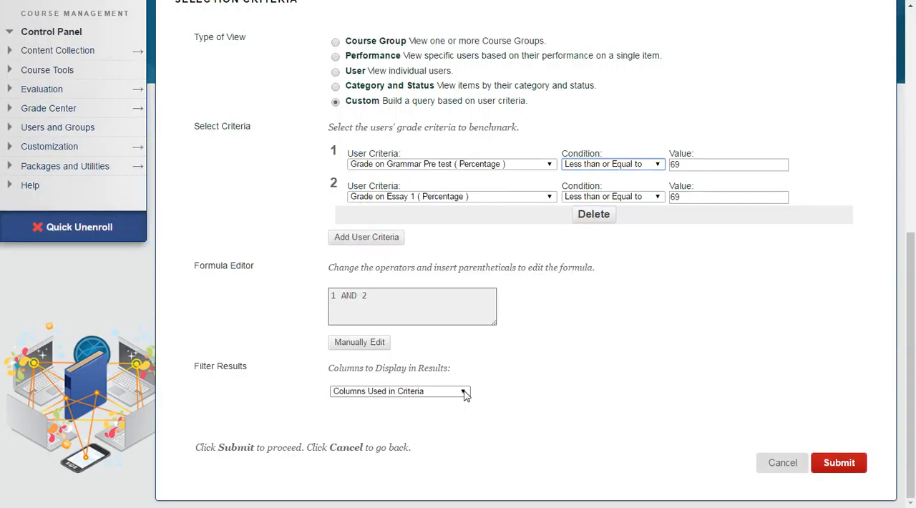
pyautogui.click(464, 393)
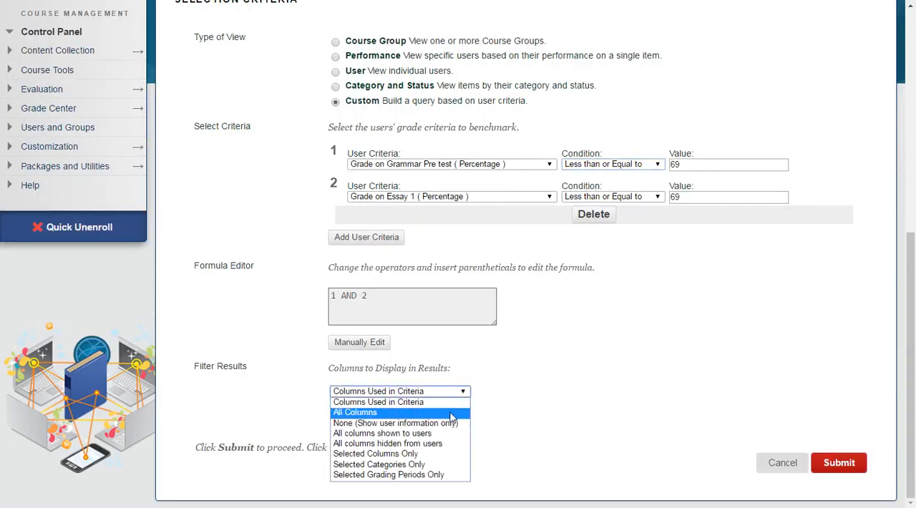
pyautogui.click(451, 414)
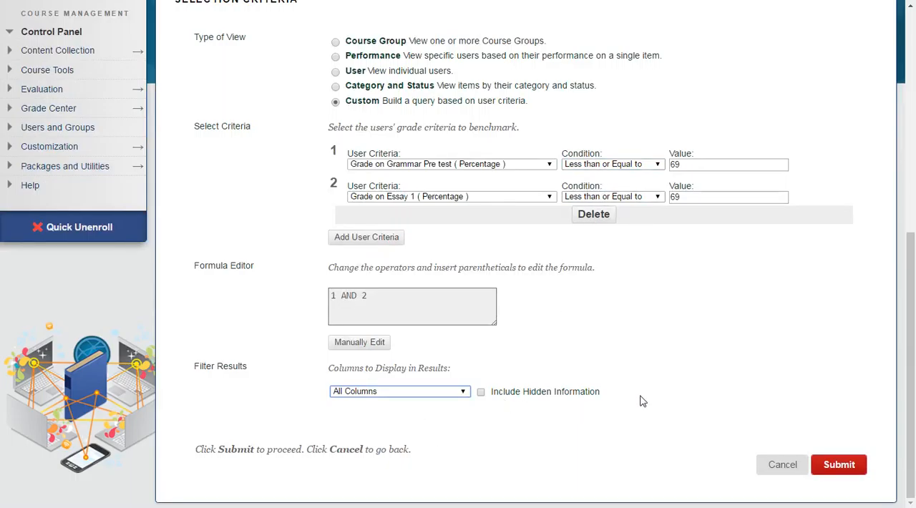
pyautogui.click(848, 469)
pyautogui.scroll(-4, 787, 398)
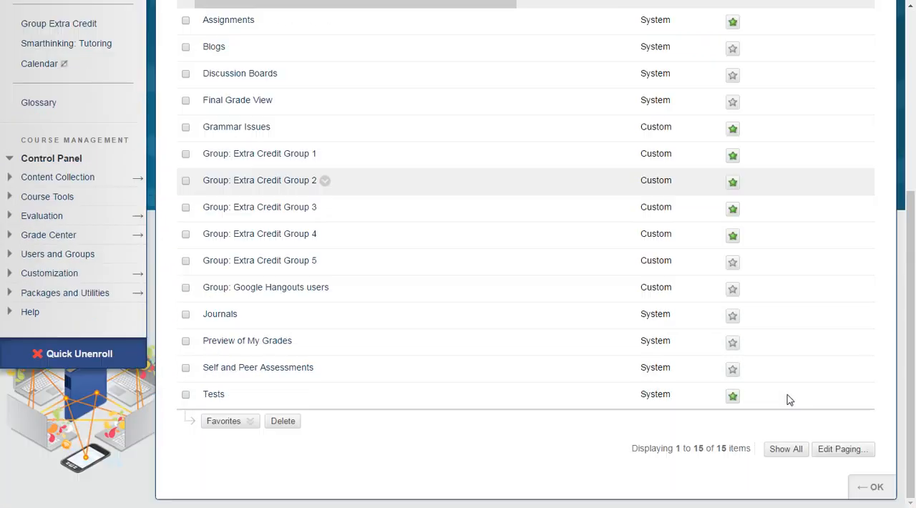
pyautogui.click(872, 489)
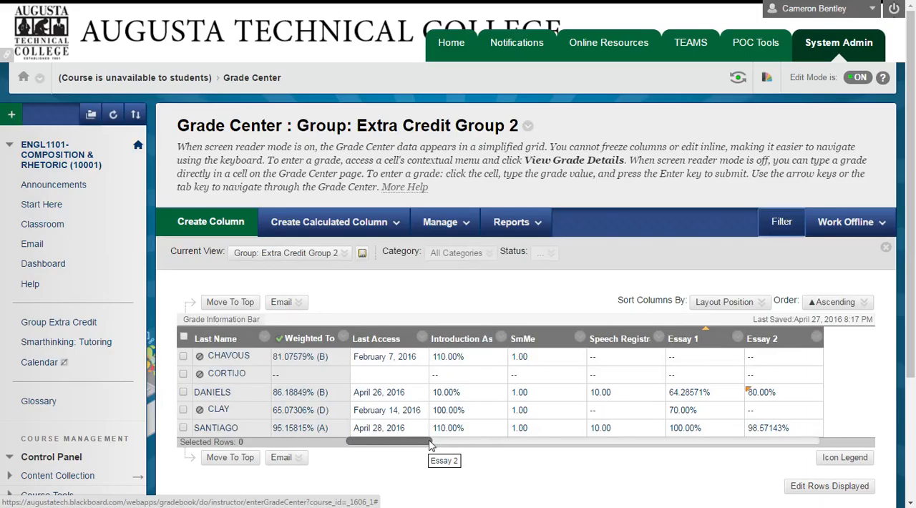
# - Switch the Grade Center's current view to Full Grade Center (Default)
pyautogui.moveTo(430, 444); pyautogui.dragTo(387, 446)
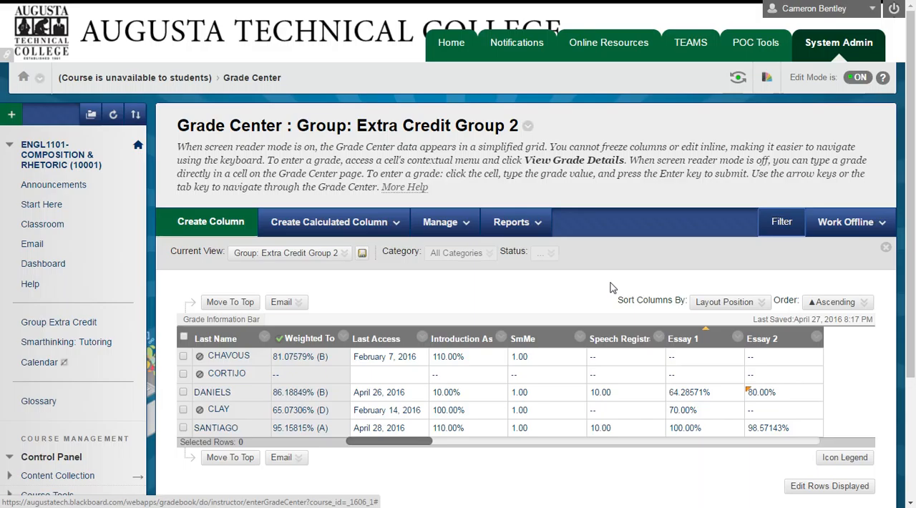
pyautogui.click(339, 256)
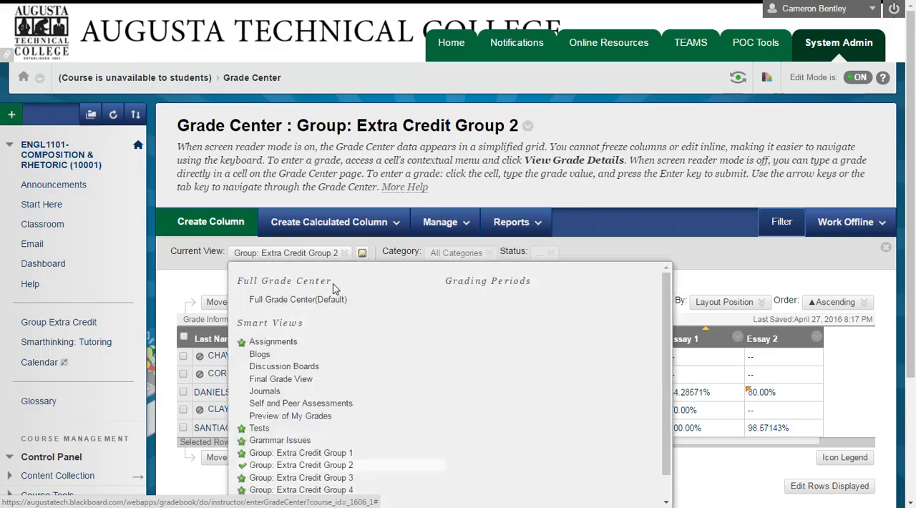
pyautogui.click(327, 301)
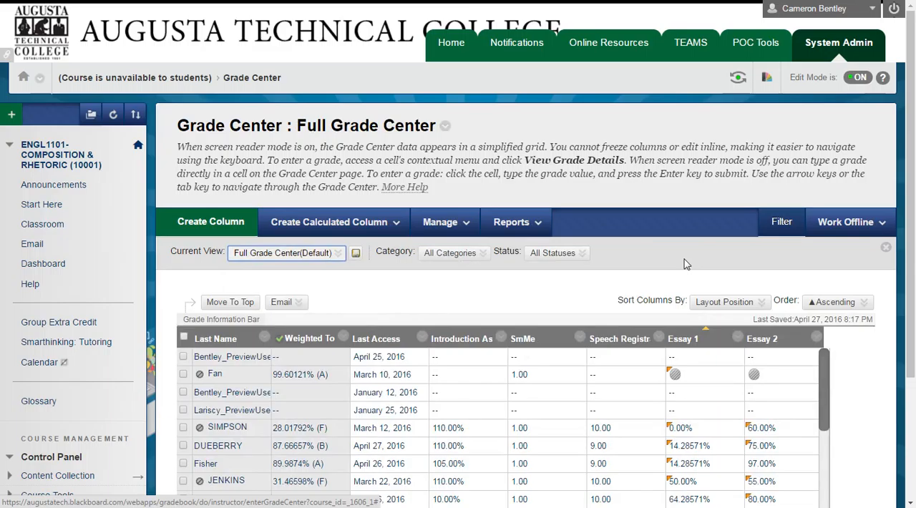
# - Hide and reshow the Grade Center's filter bar twice
pyautogui.click(783, 223)
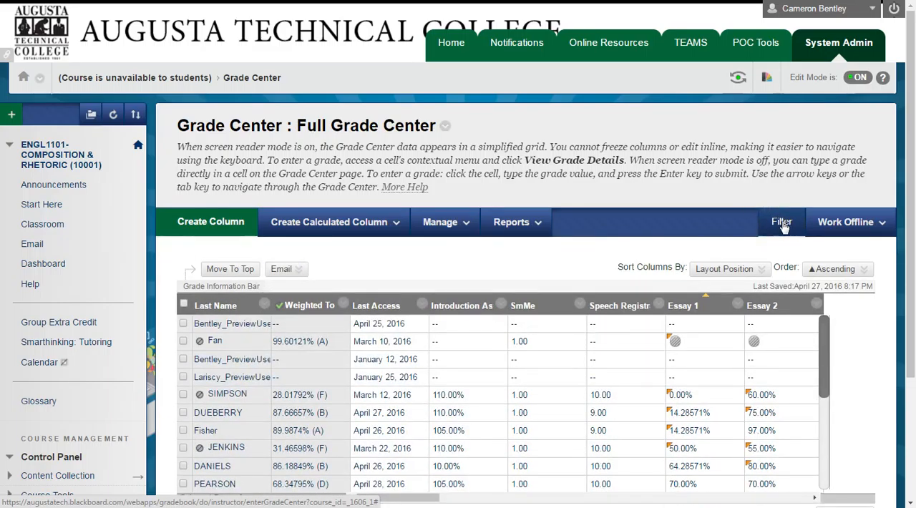
pyautogui.click(784, 223)
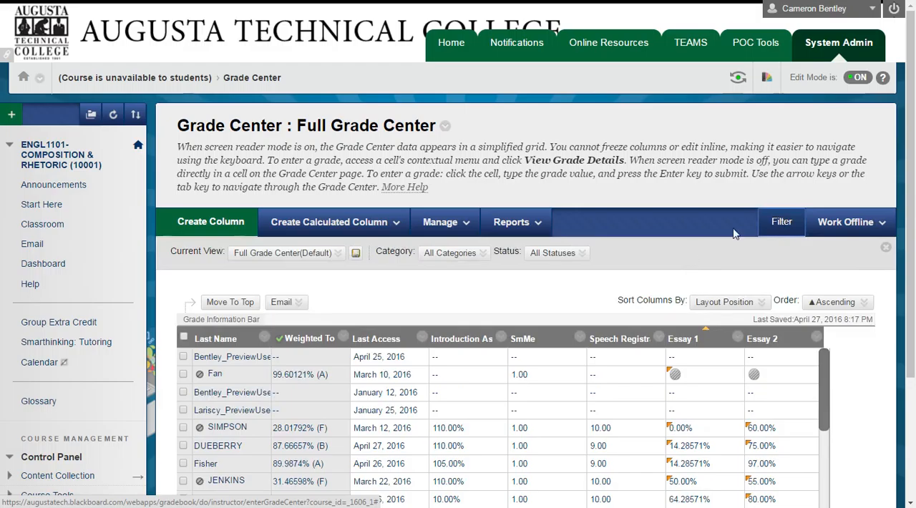
pyautogui.click(790, 226)
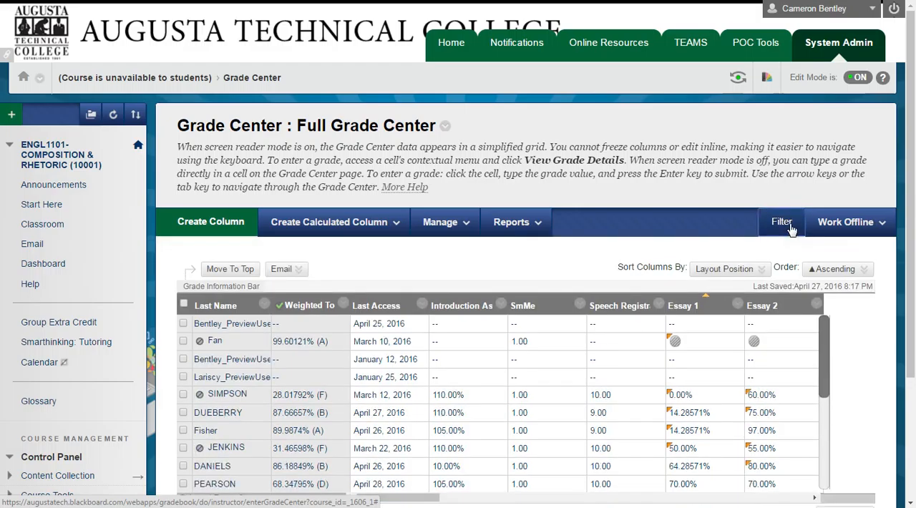
pyautogui.click(792, 229)
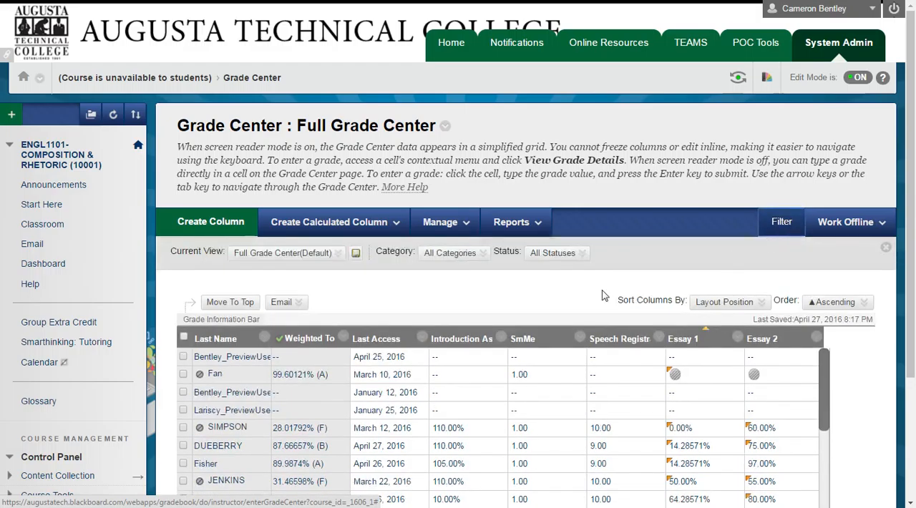